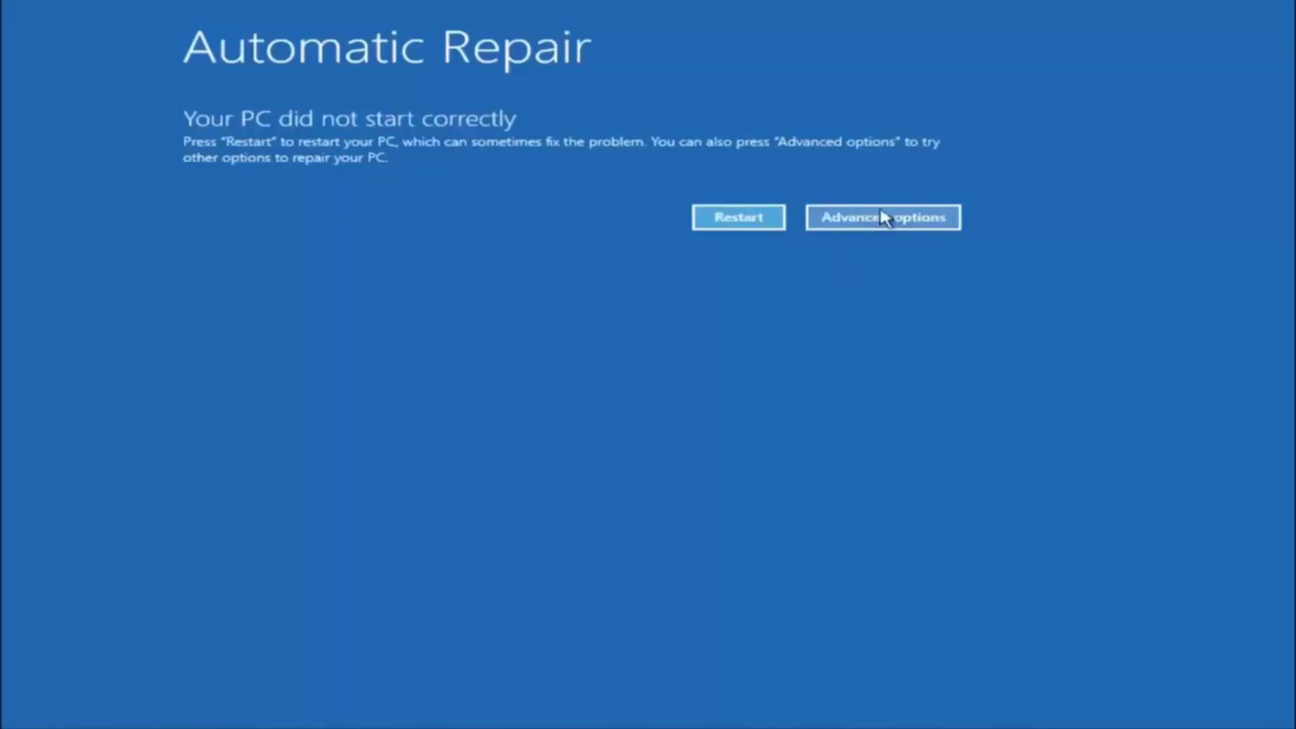
Step: Navigate from the repair screen through Troubleshoot to the Advanced options tools page
left_click(905, 218)
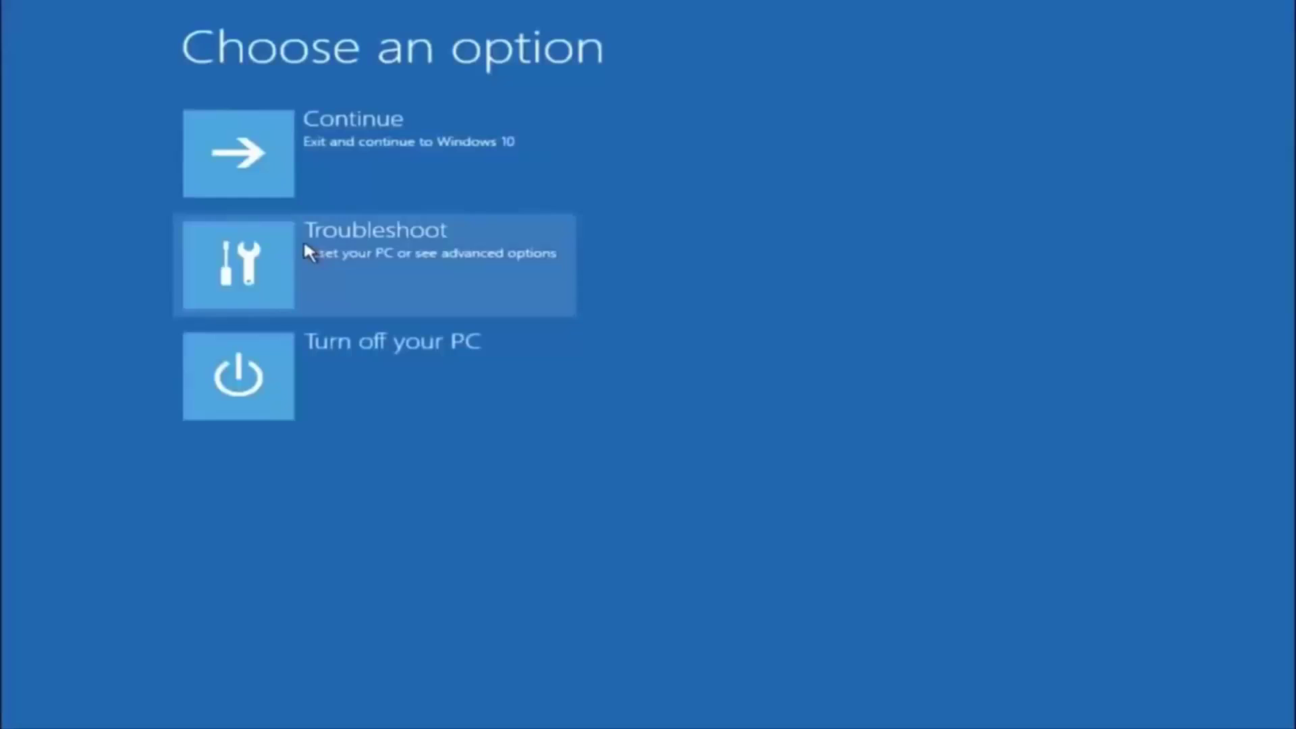
left_click(271, 264)
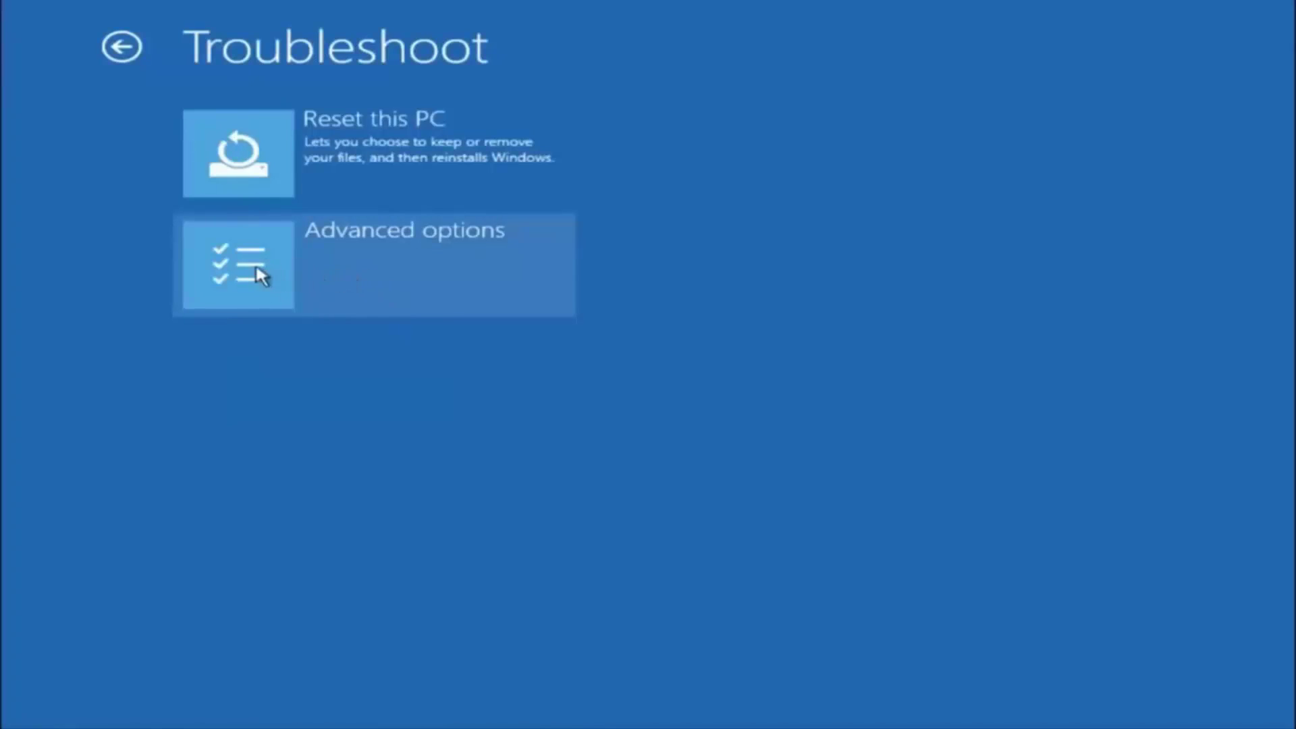
left_click(291, 273)
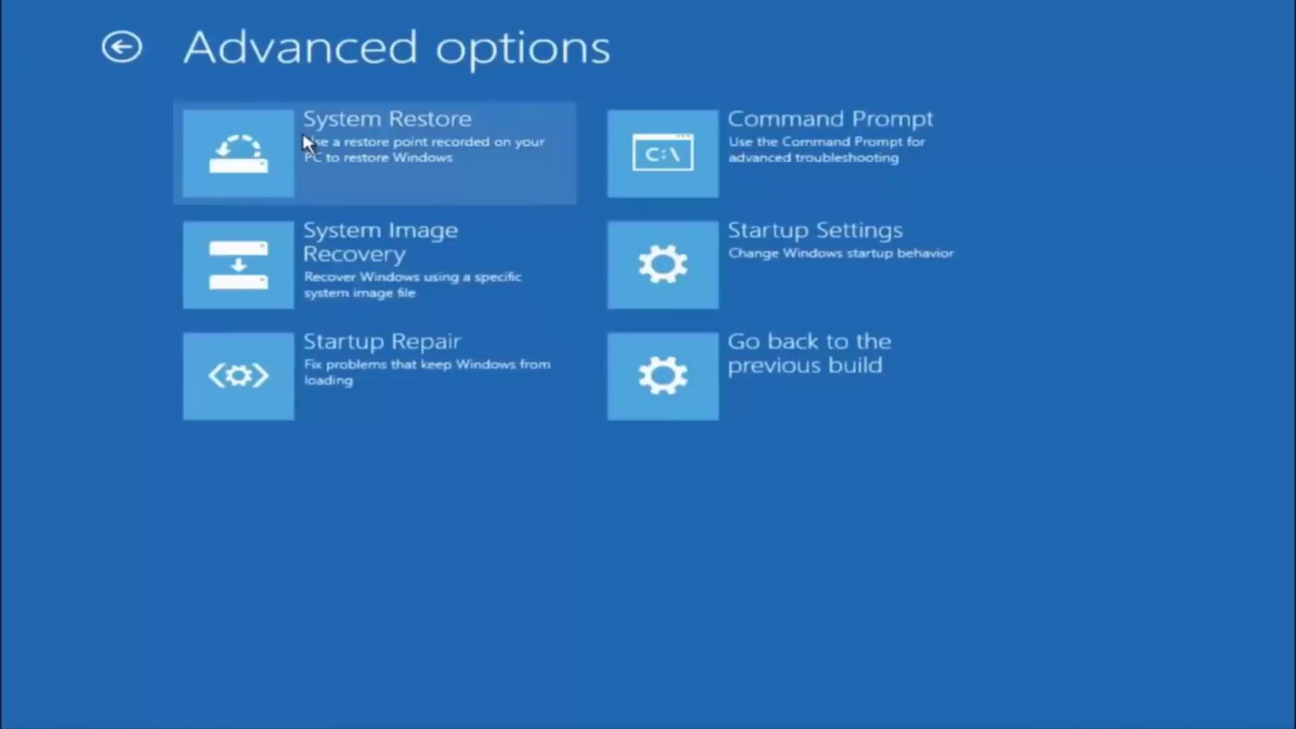
Step: Start the System Restore wizard from the Advanced options page
left_click(320, 154)
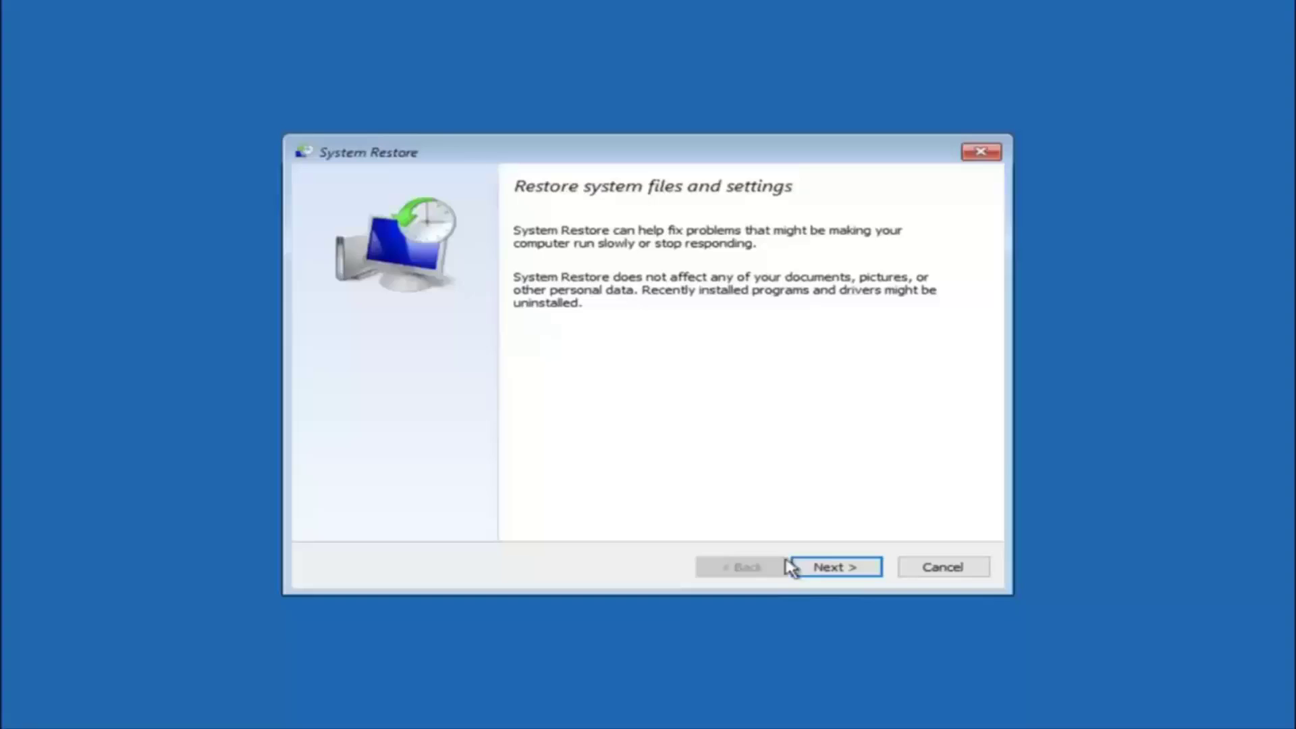
Step: Select the 10/5/2016 'Manual: before update' restore point and advance to its confirmation page
left_click(835, 573)
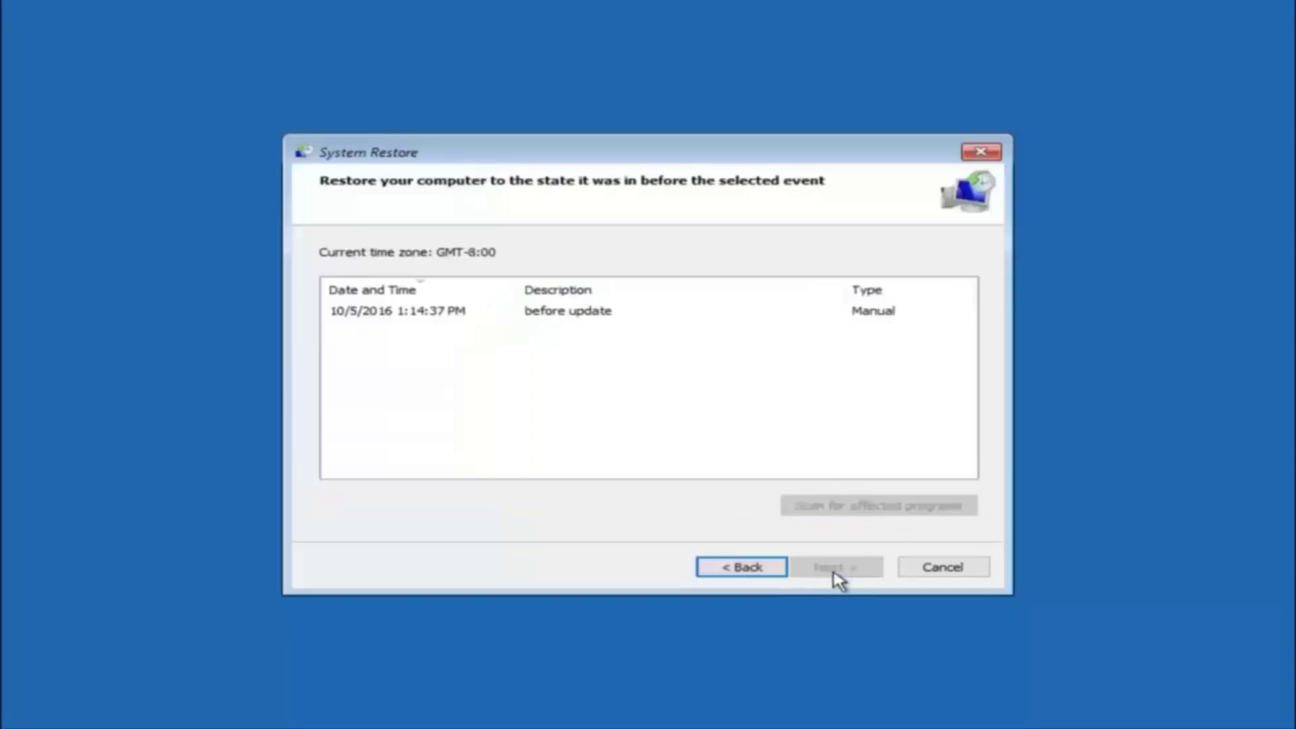
left_click(380, 316)
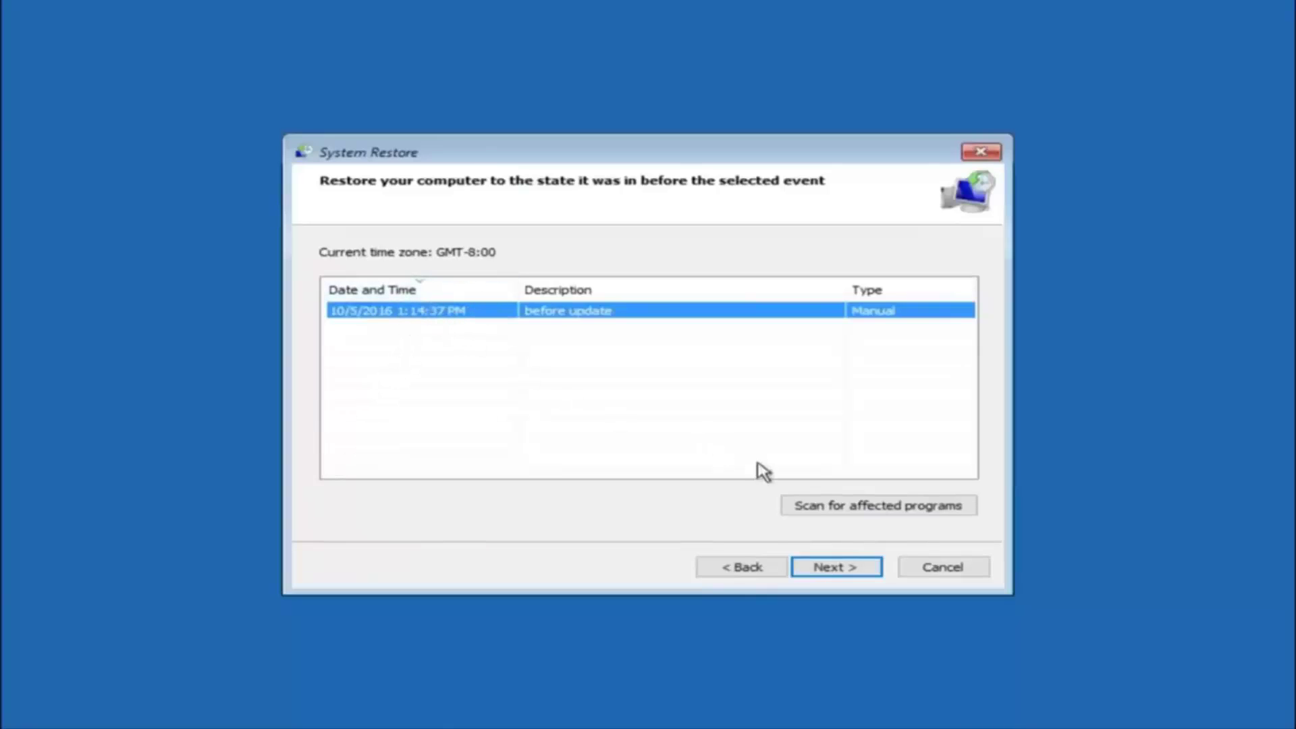
left_click(829, 572)
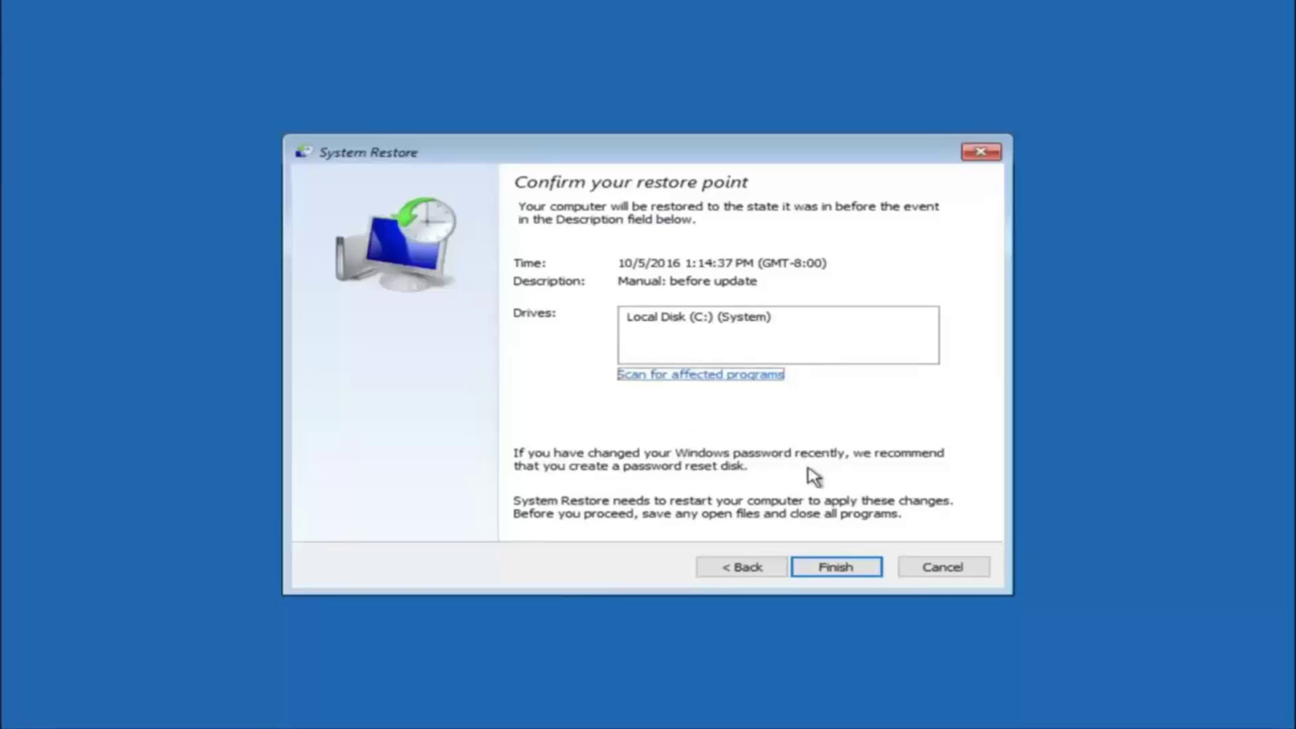
Step: Finish the wizard and confirm the warning to restore to 10/5/2016 1:14:37 PM
left_click(840, 576)
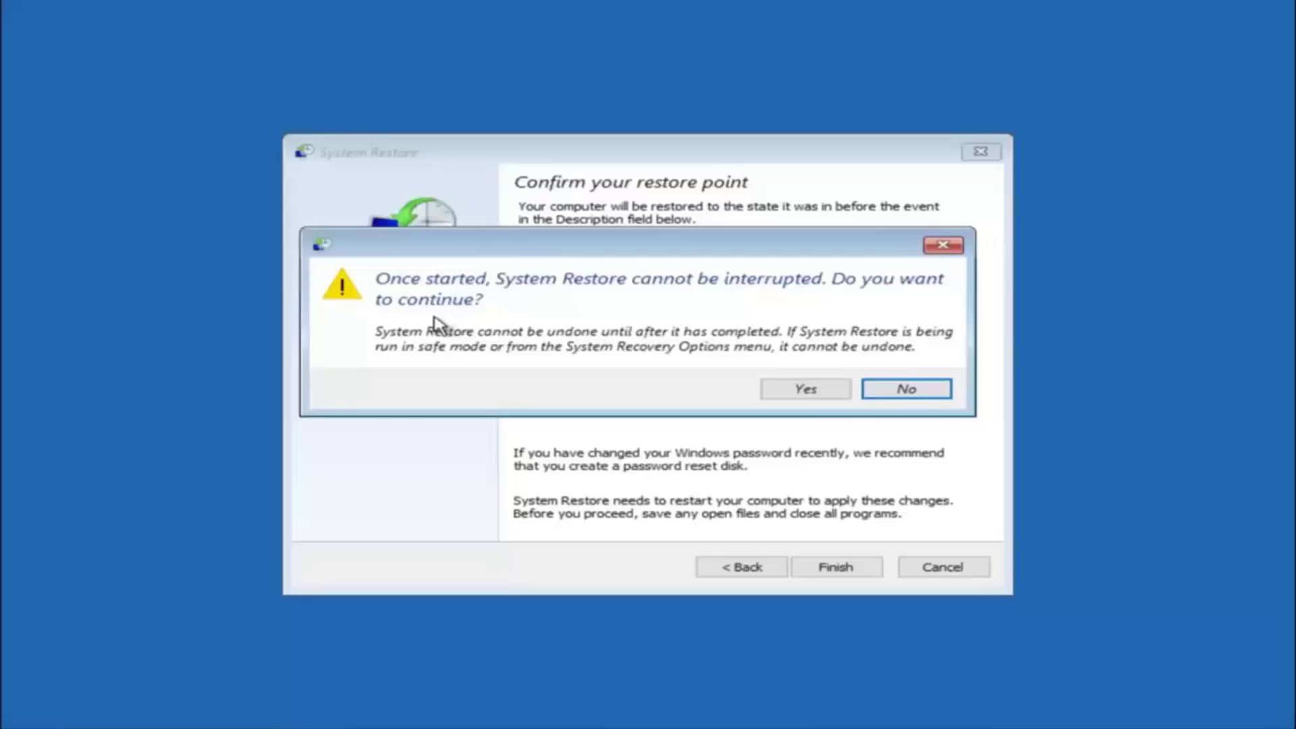
left_click(799, 395)
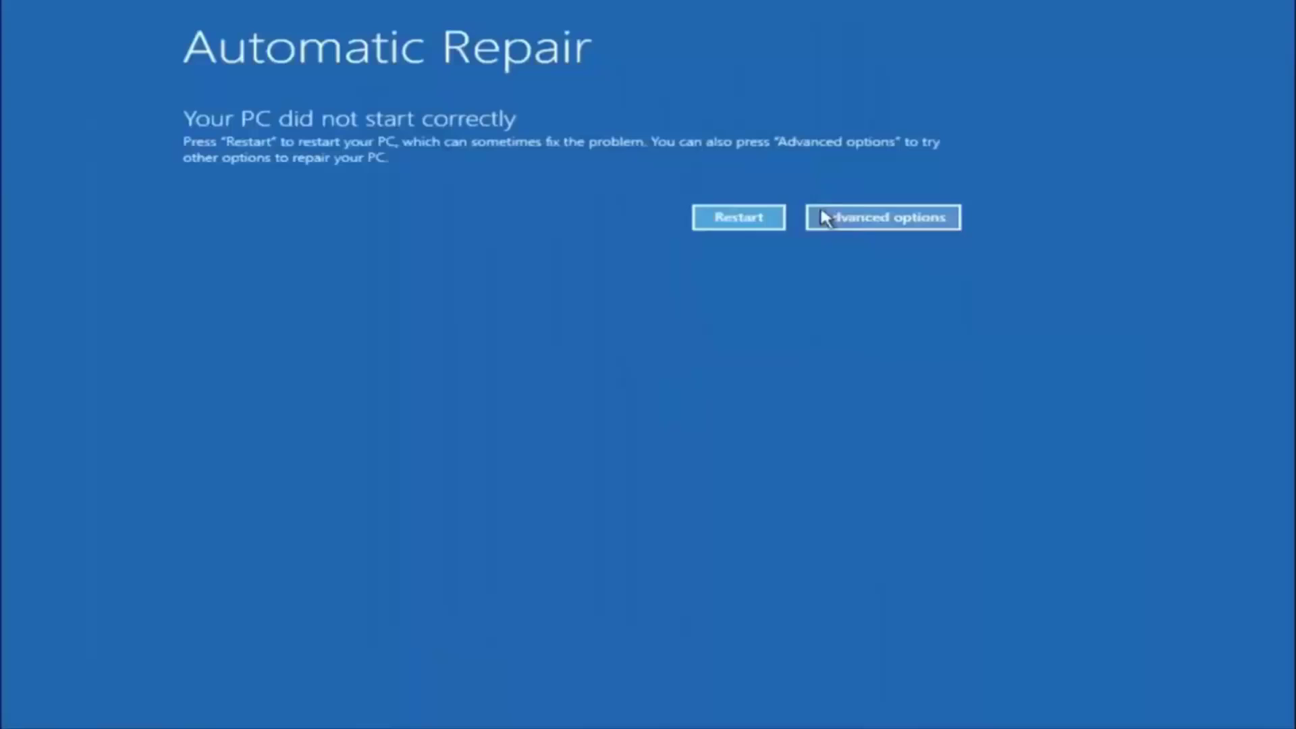
Step: Go back through Advanced options and Troubleshoot to the advanced recovery tools after restarting
left_click(868, 224)
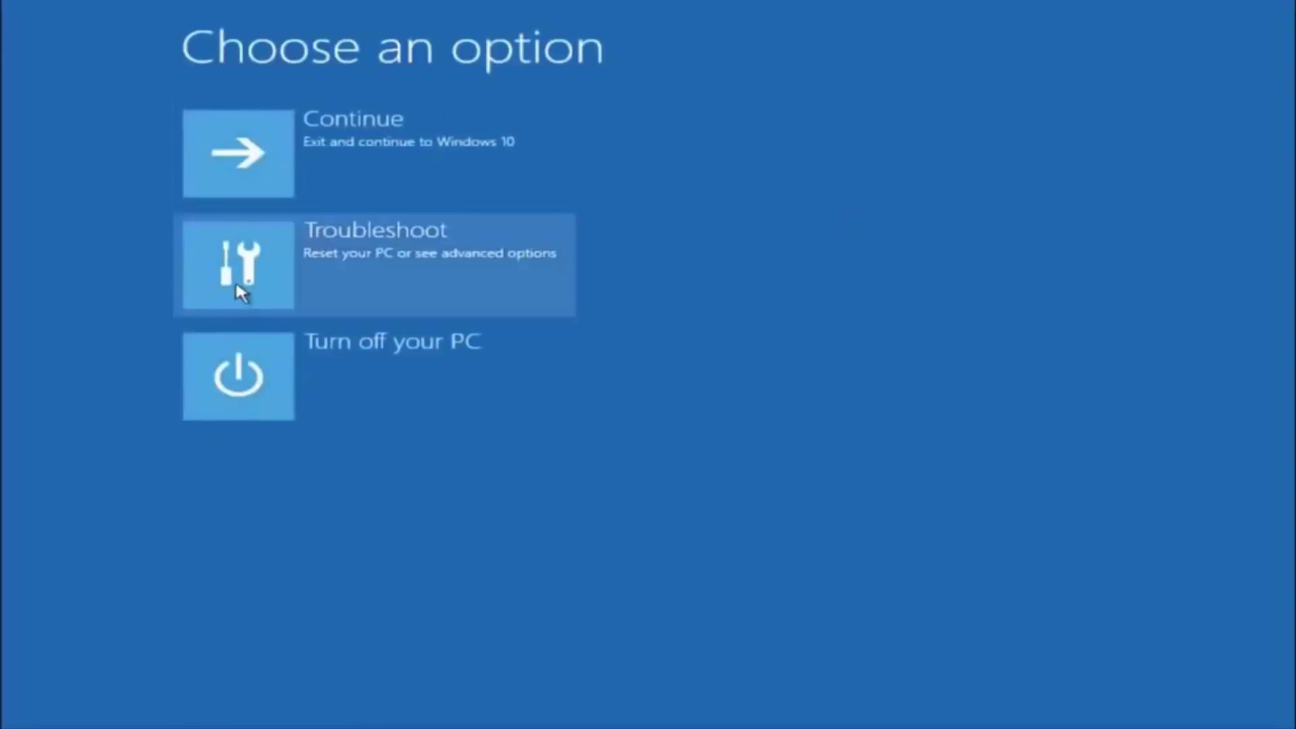
left_click(304, 269)
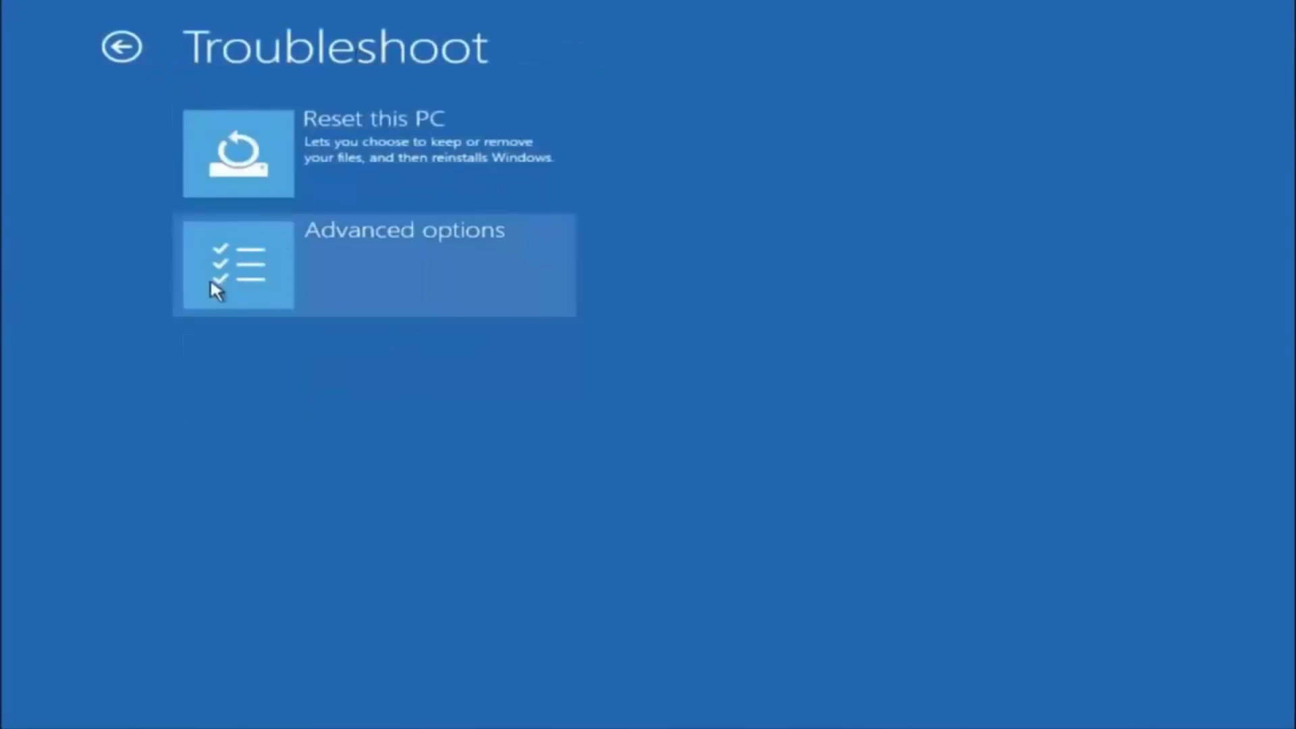
left_click(294, 254)
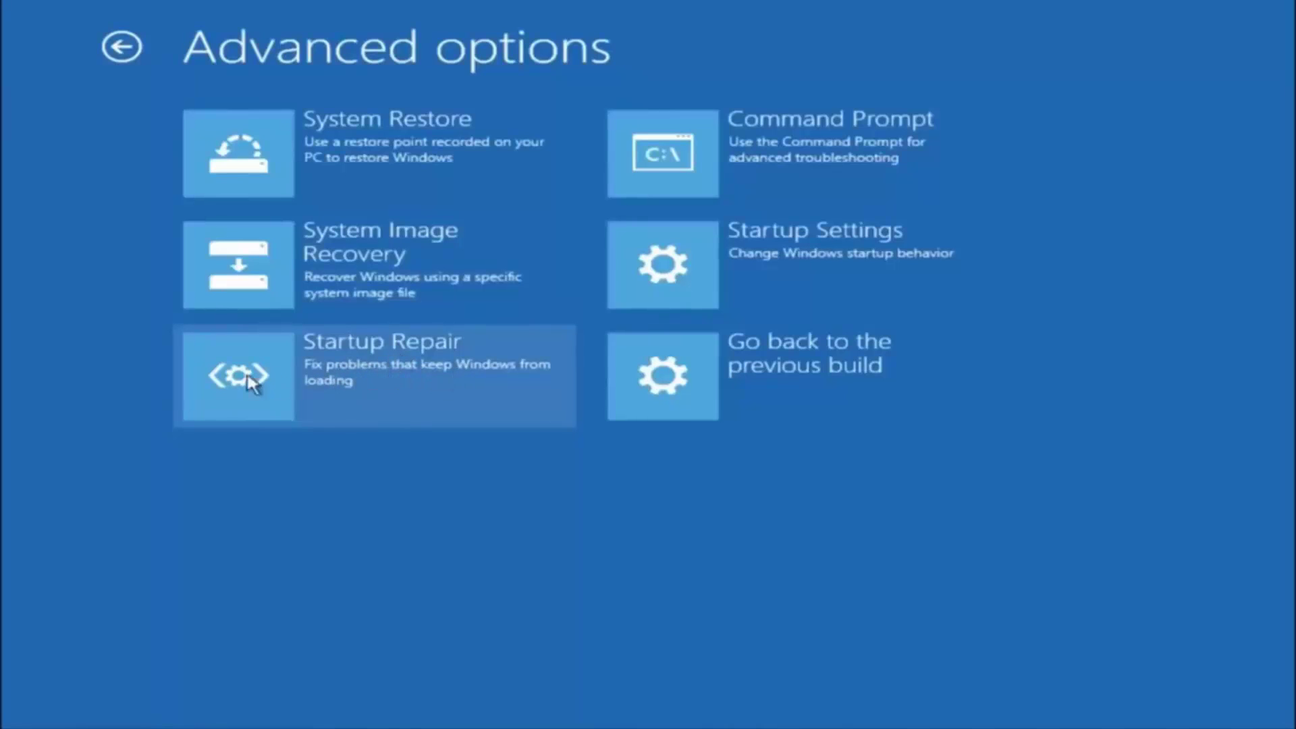
Step: Run Startup Repair to attempt fixing the Windows loading problems
left_click(246, 382)
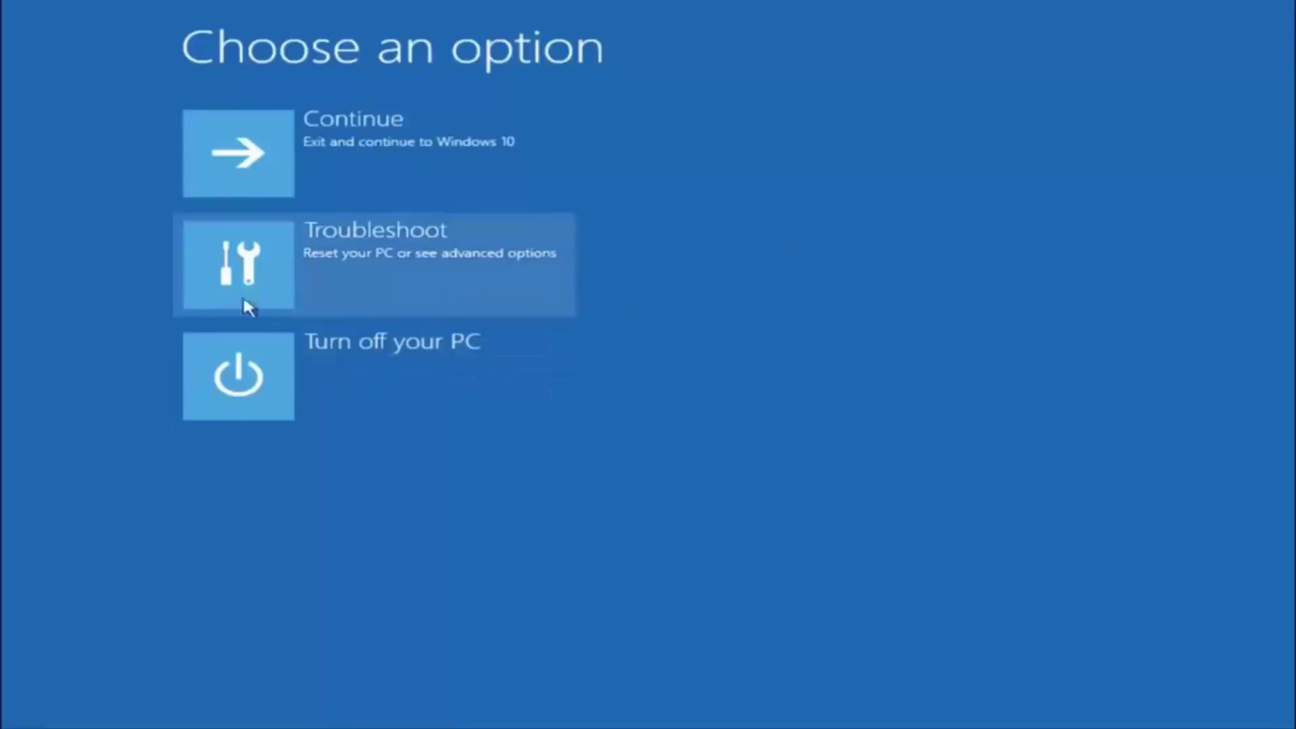
Step: Return via Troubleshoot to the Advanced options page listing Command Prompt
left_click(250, 269)
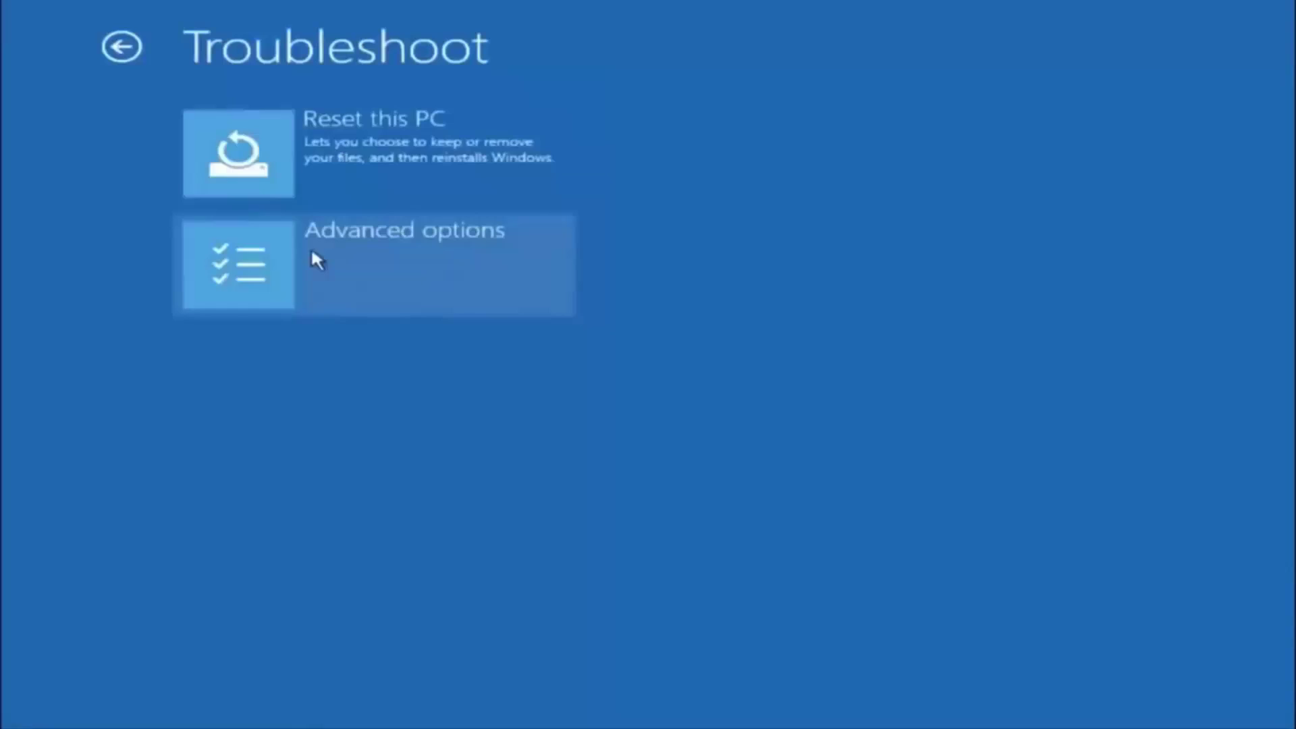
left_click(347, 248)
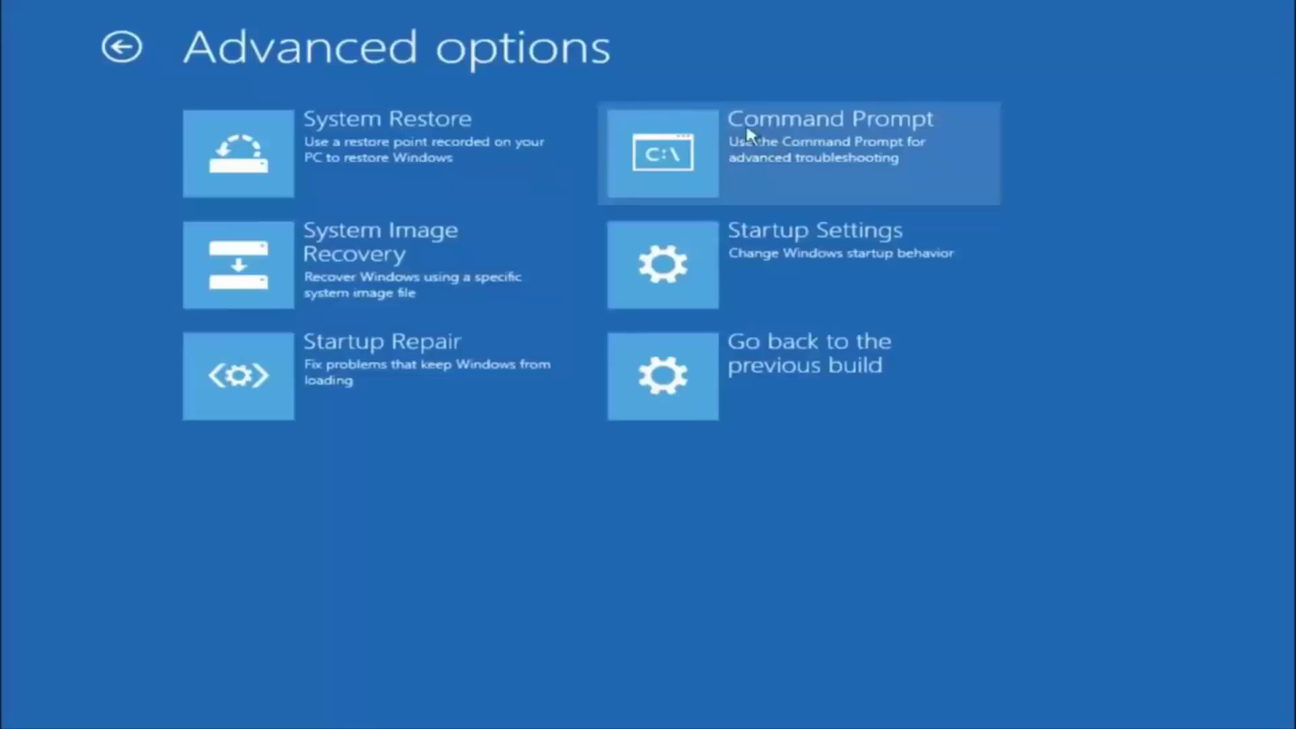
Step: Open Command Prompt, switch to drive C: and list its root folders with dir
left_click(768, 166)
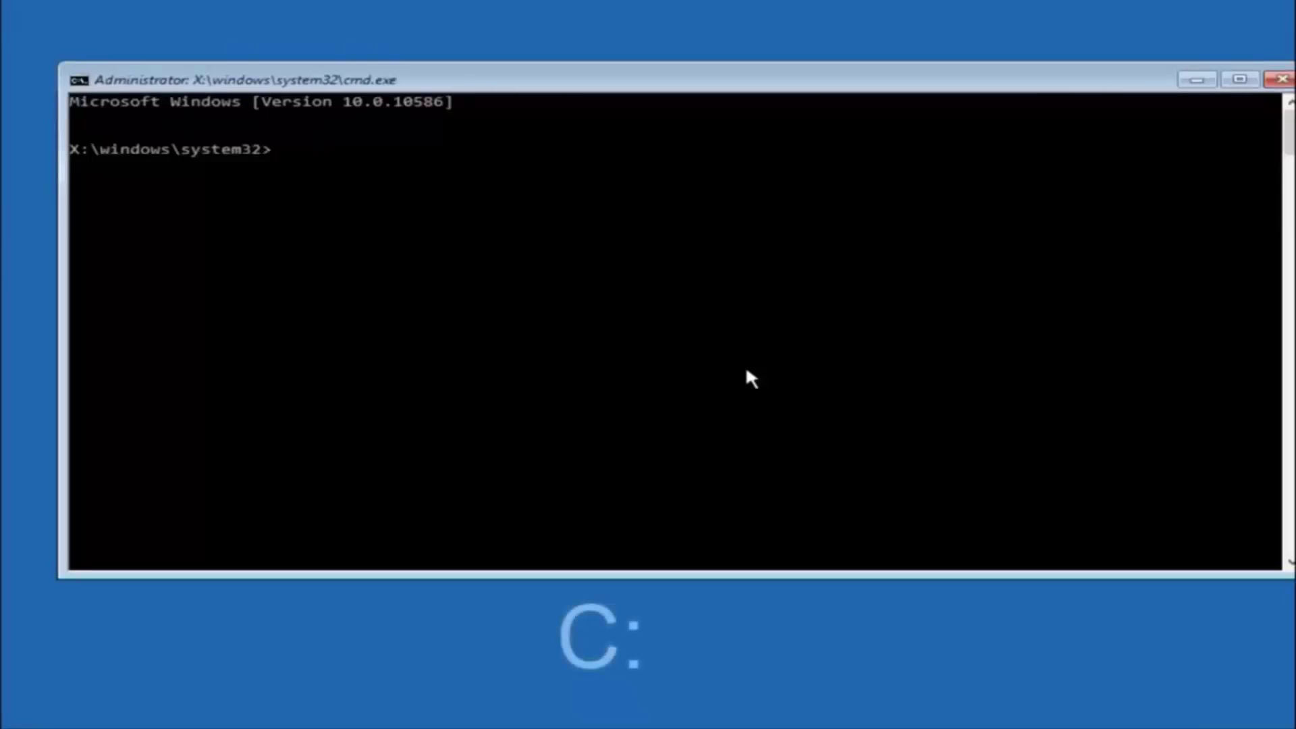
type("c:")
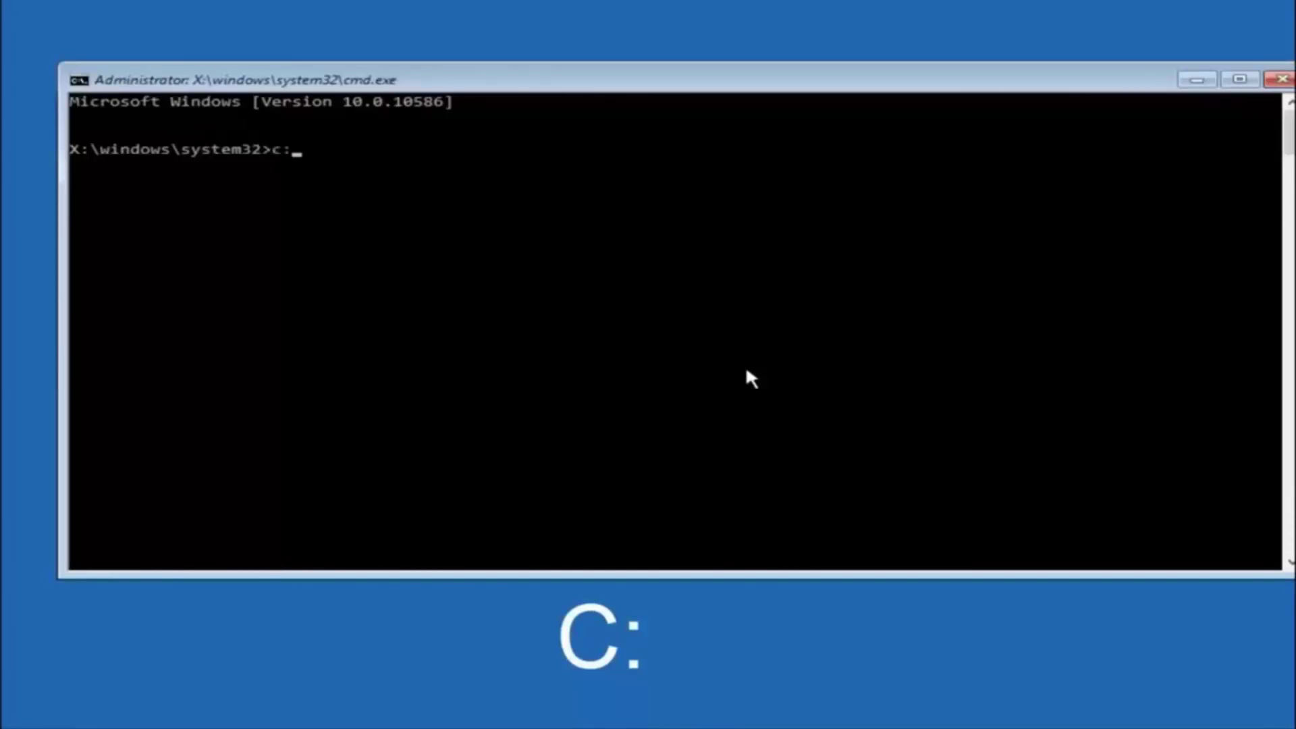
key("Return")
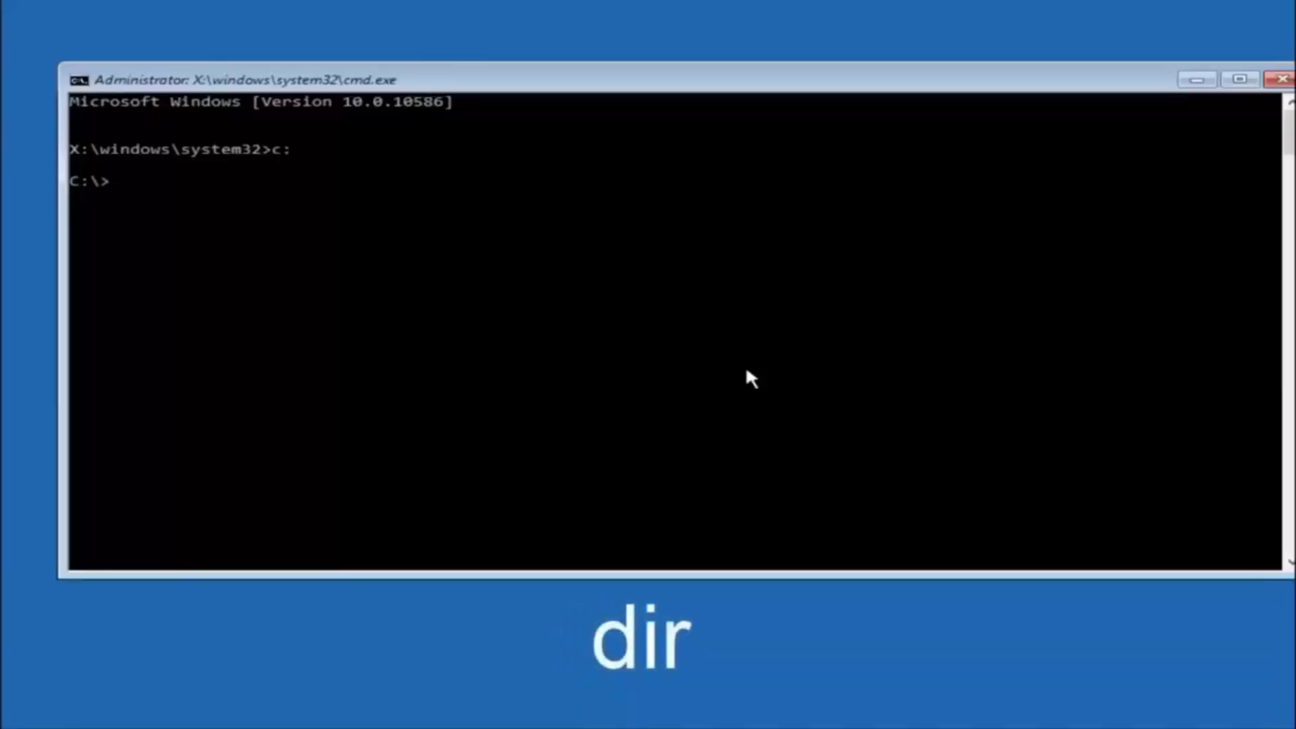
type("dir")
key("Return")
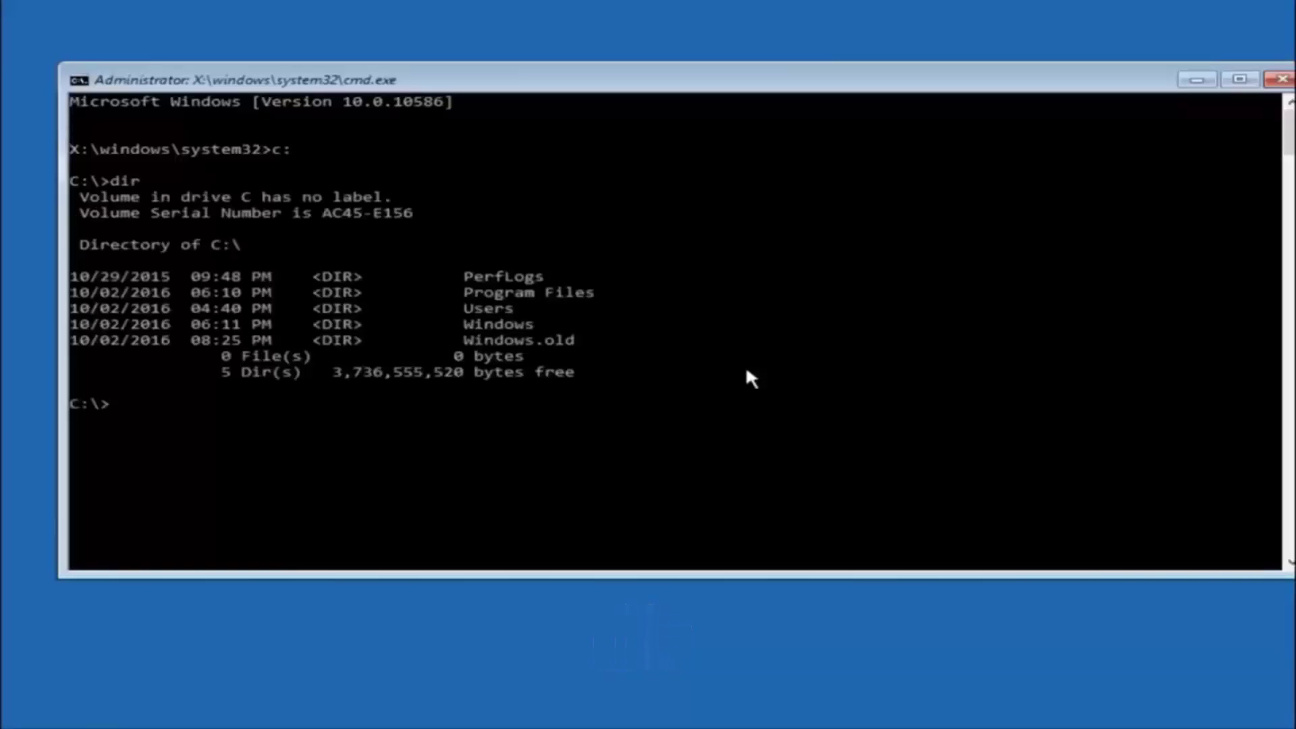
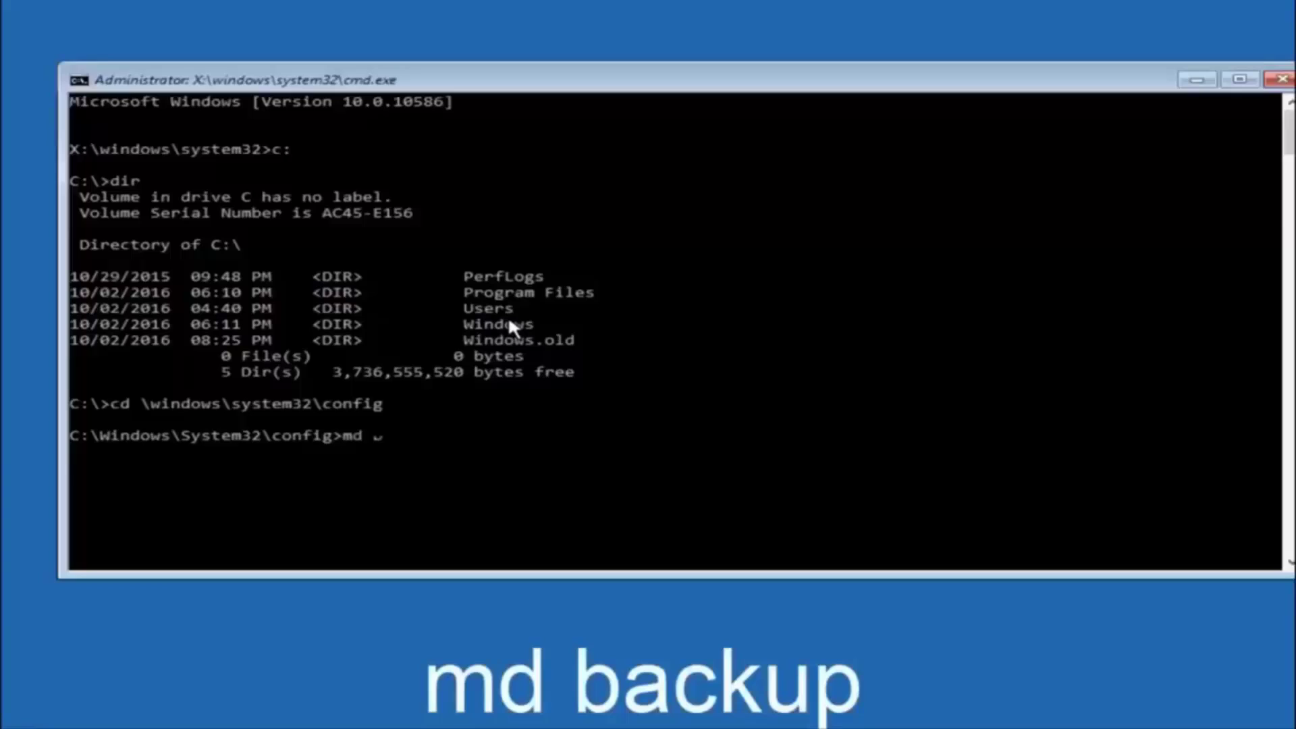
Step: Type 'backup' after md at the System32\config prompt, leaving md backup unrun
type("up")
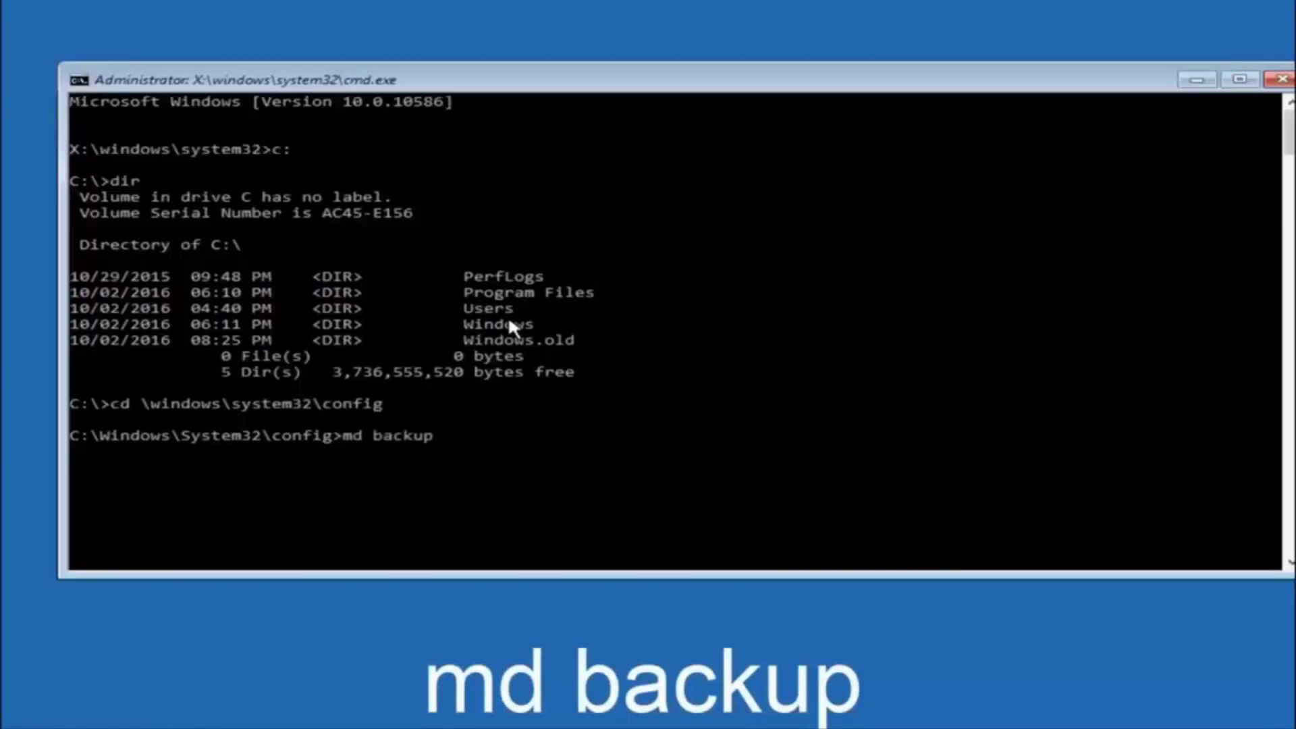
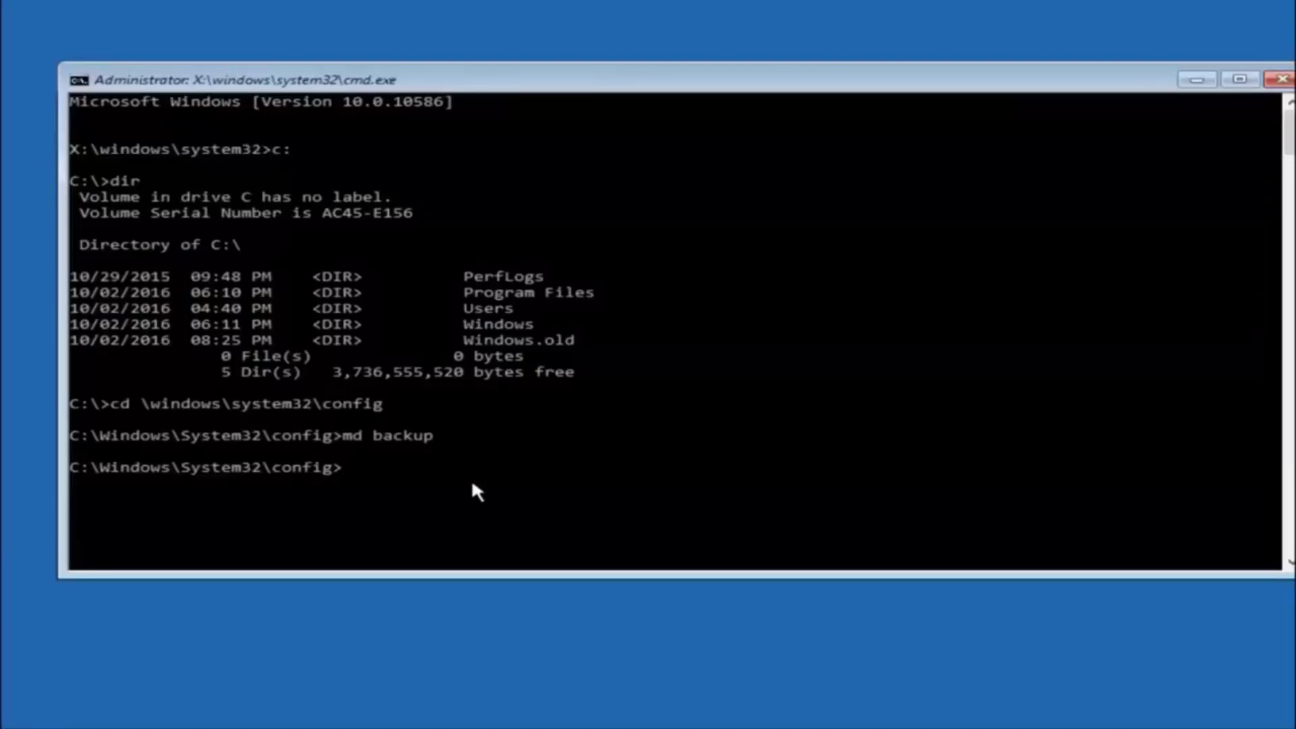
Step: Run 'copy *.* backup' in C:\Windows\System32\config to copy all registry files into backup
type("copy ")
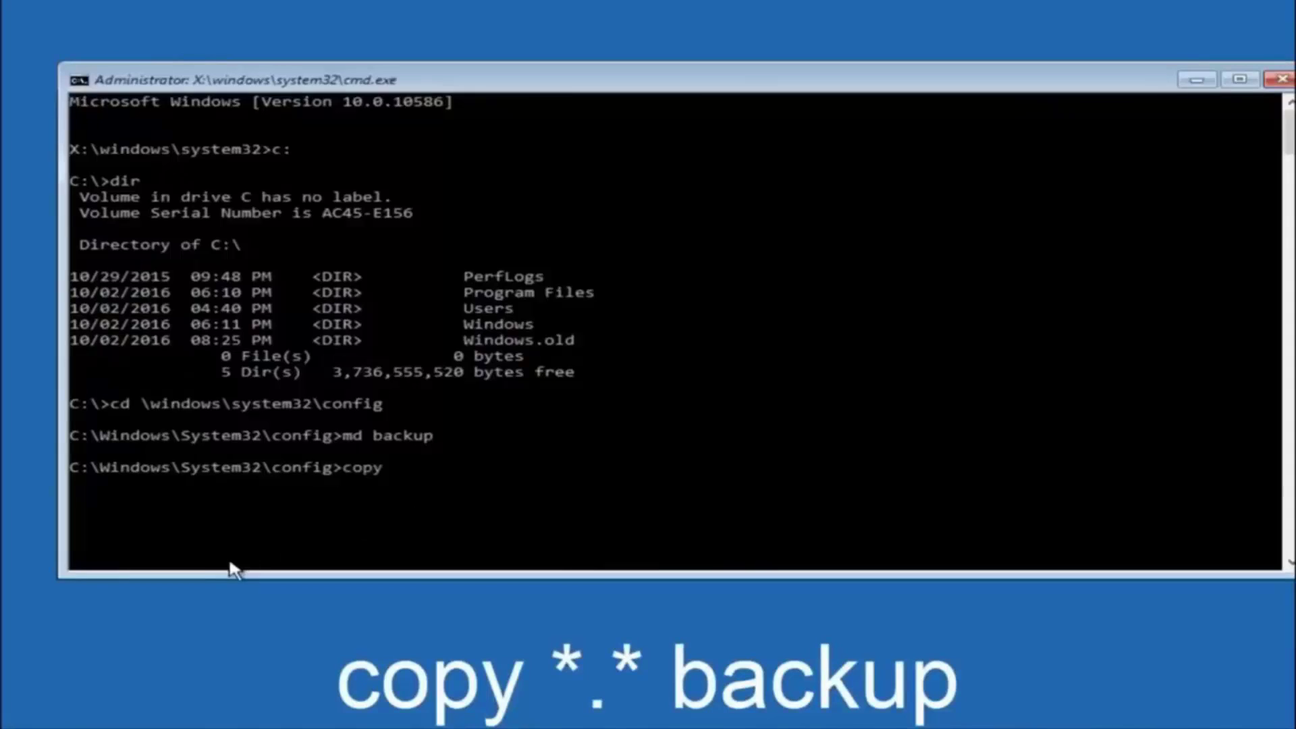
type("*.* ")
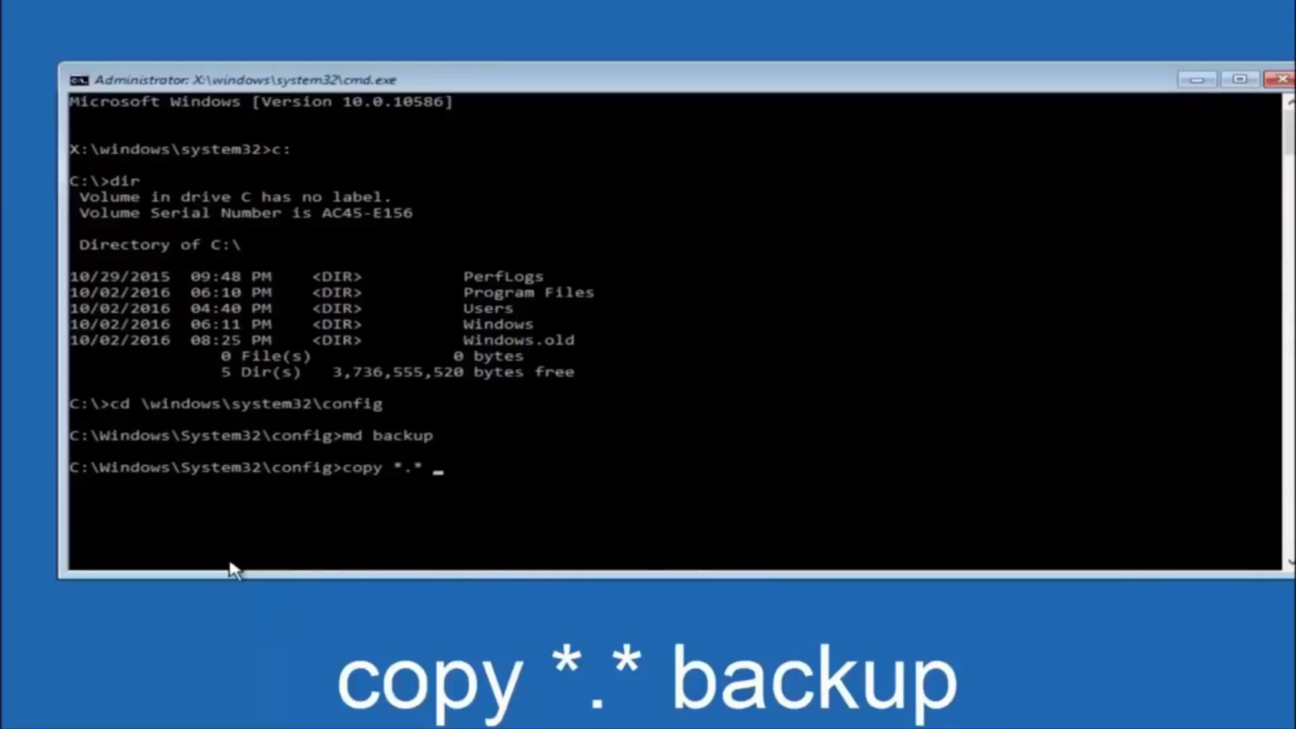
type("backup")
key("Return")
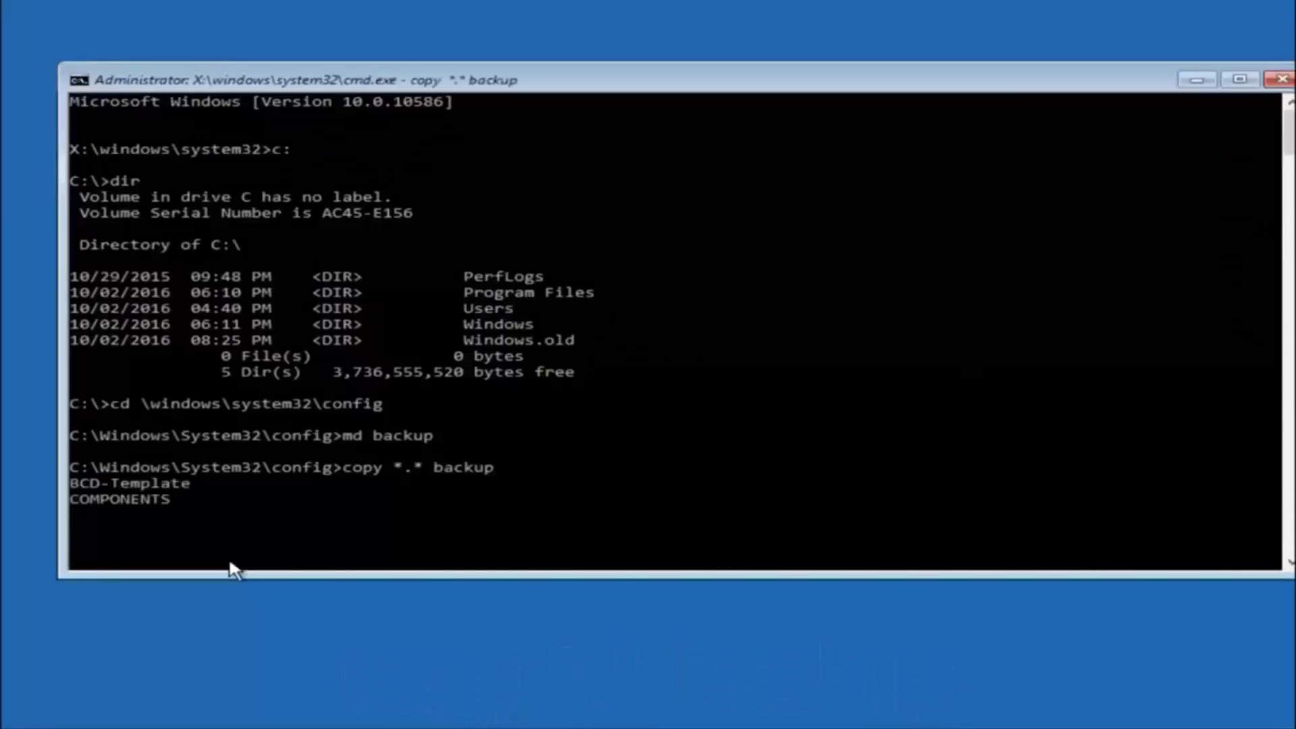
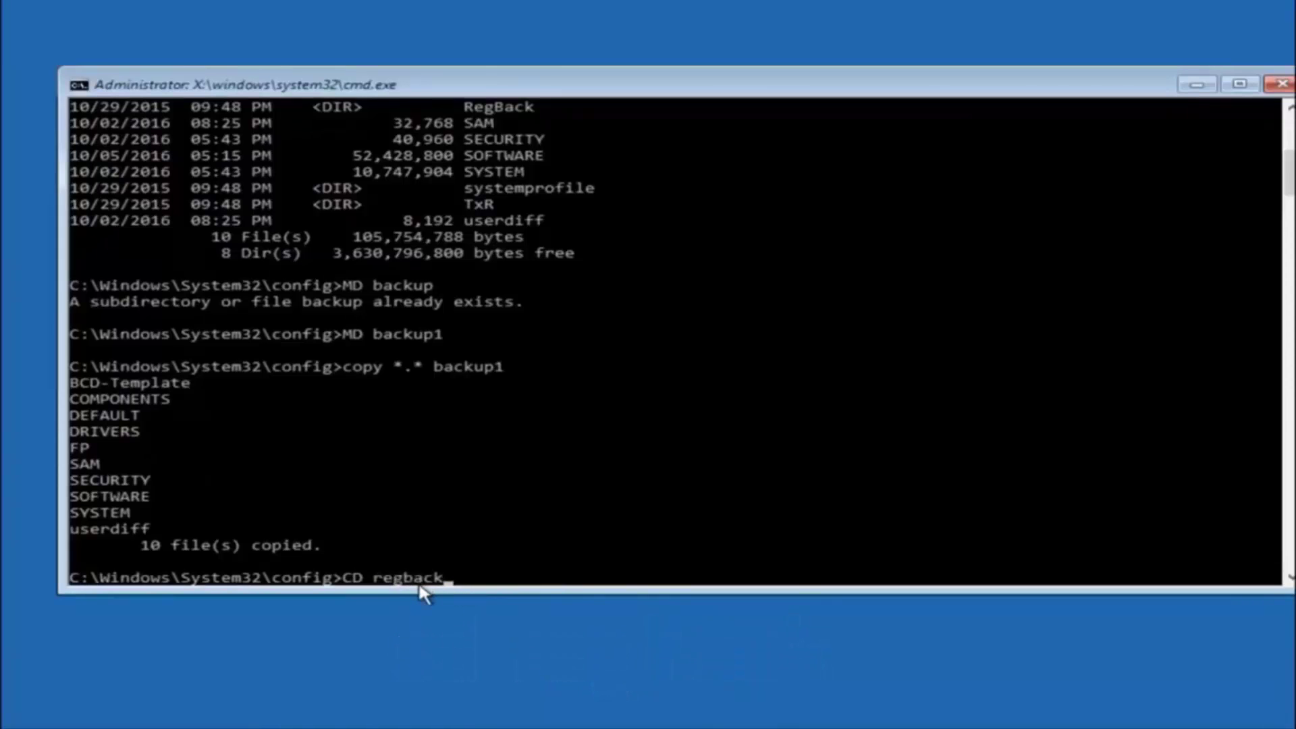
Step: Change into RegBack with CD regback, then run dir to show its five 0-byte hive files
key("Return")
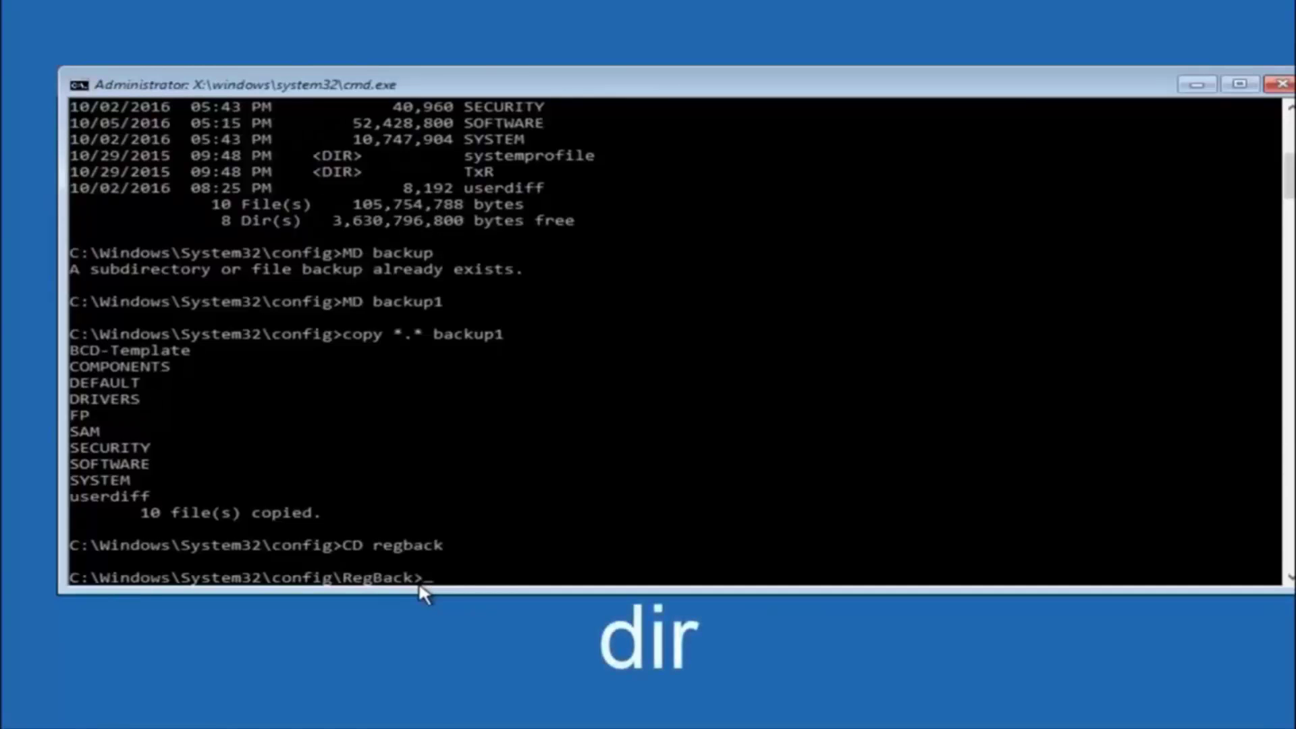
type("dir")
key("Return")
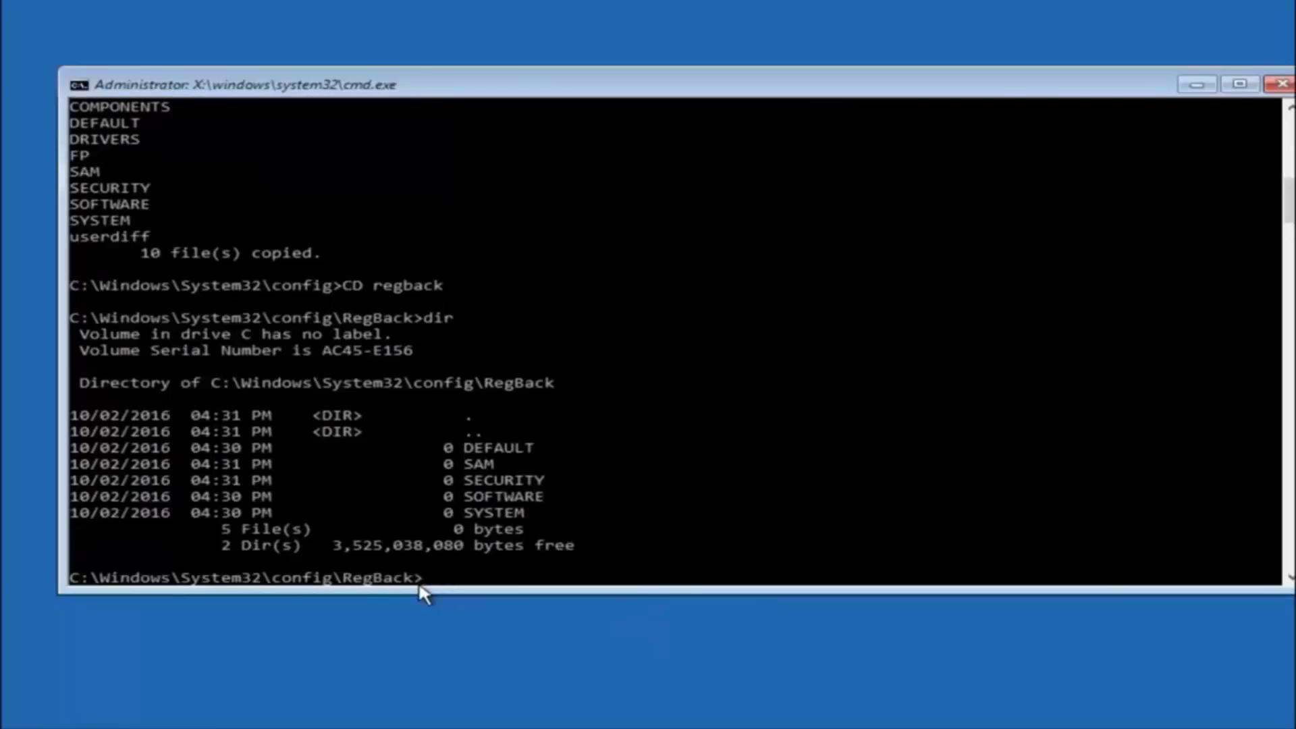
Step: Run copy *.* .. from RegBack to copy every backup file into the parent config folder
type("copy")
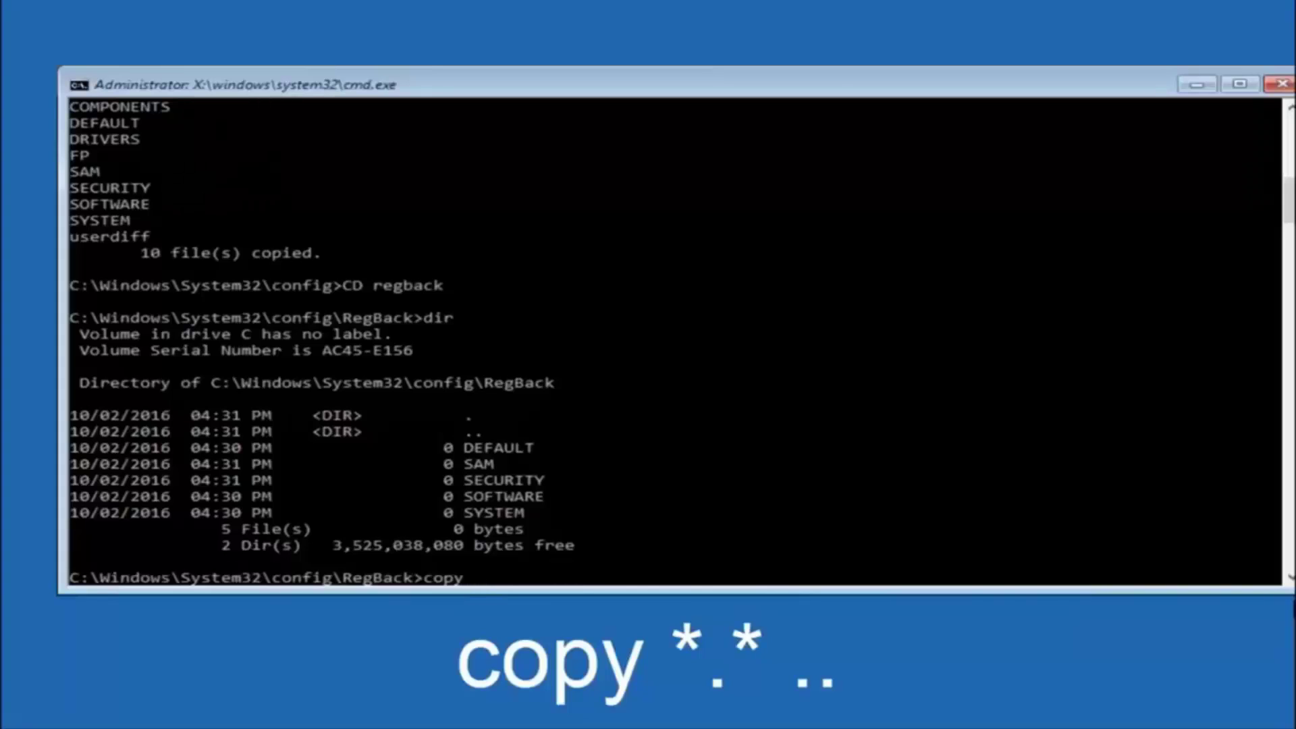
left_click(486, 585)
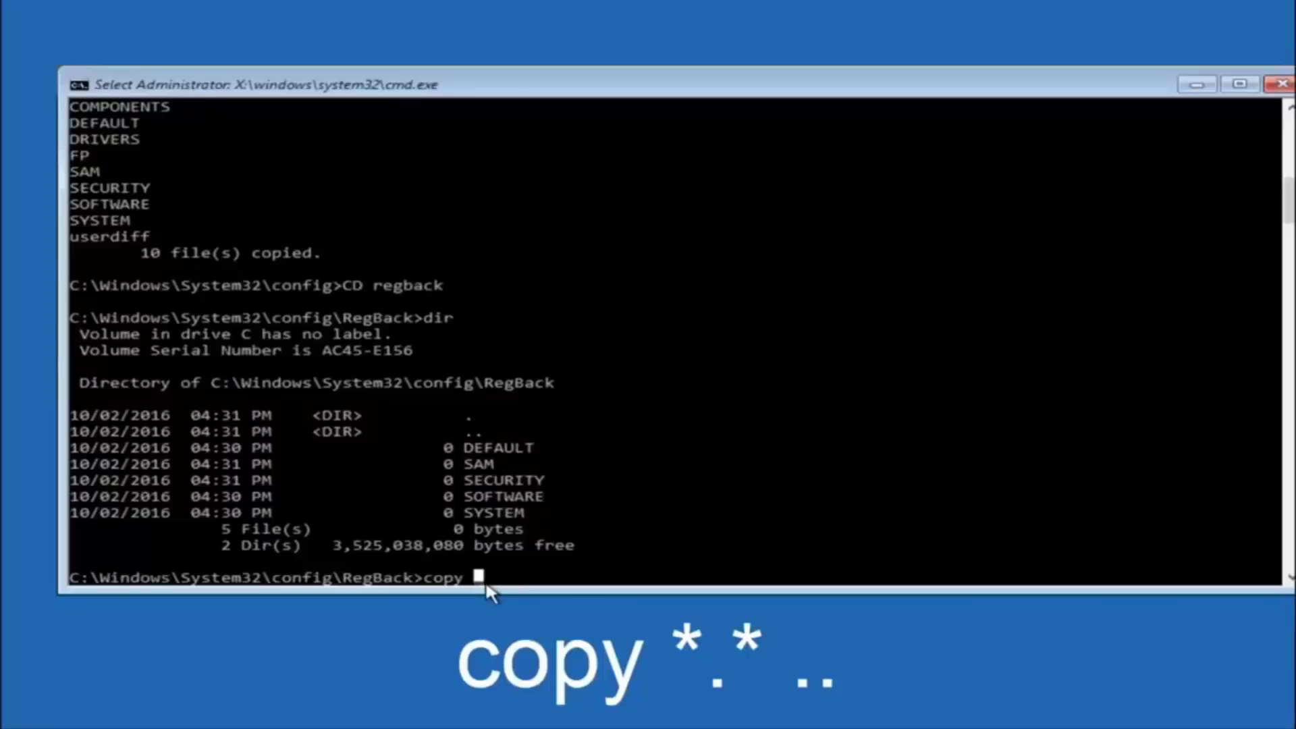
type("*")
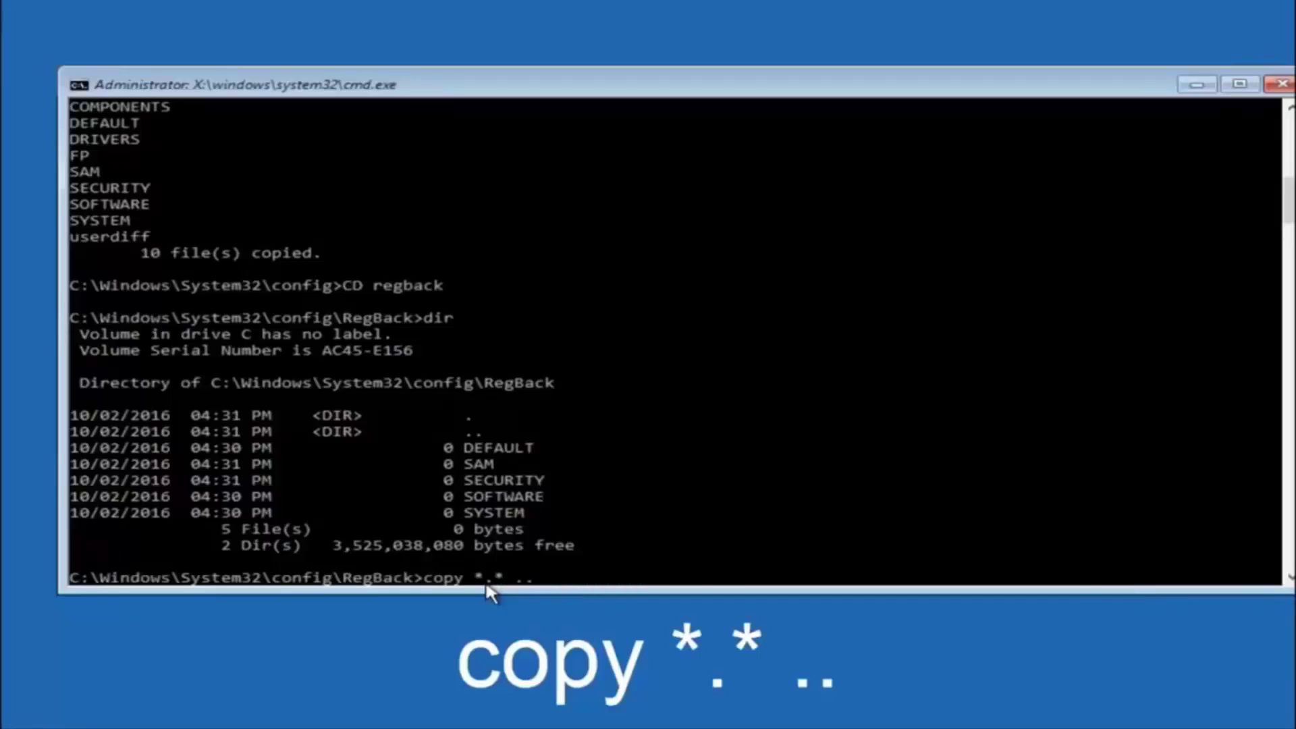
key("Return")
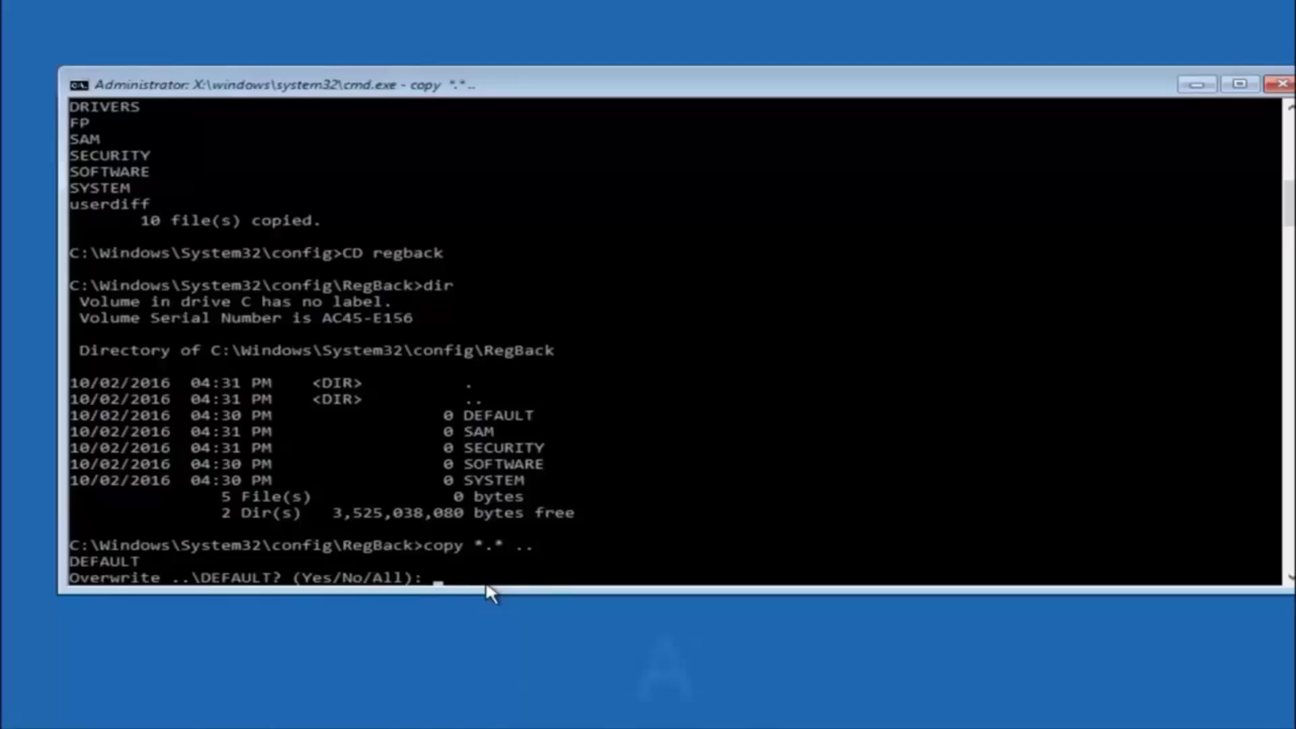
Step: Answer A (All) to overwrite DEFAULT, SAM, SECURITY, SOFTWARE and SYSTEM in config
type("A")
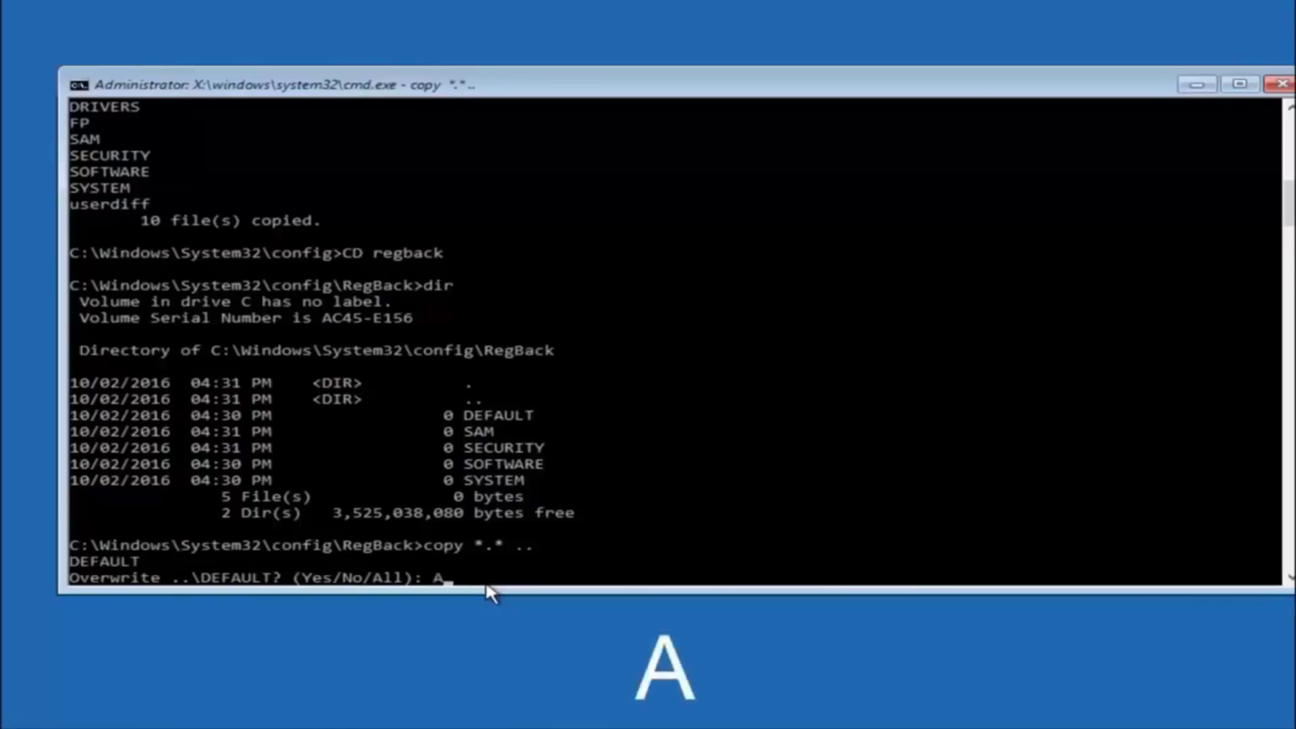
key("Return")
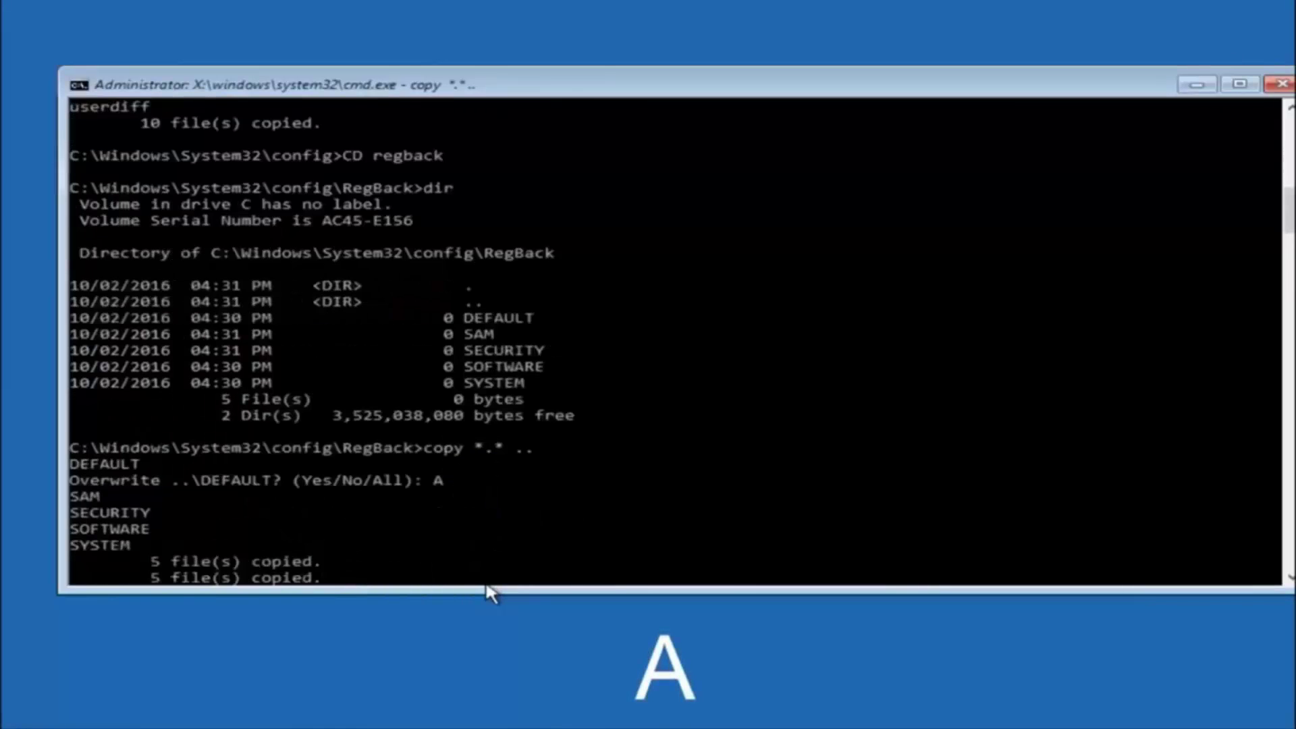